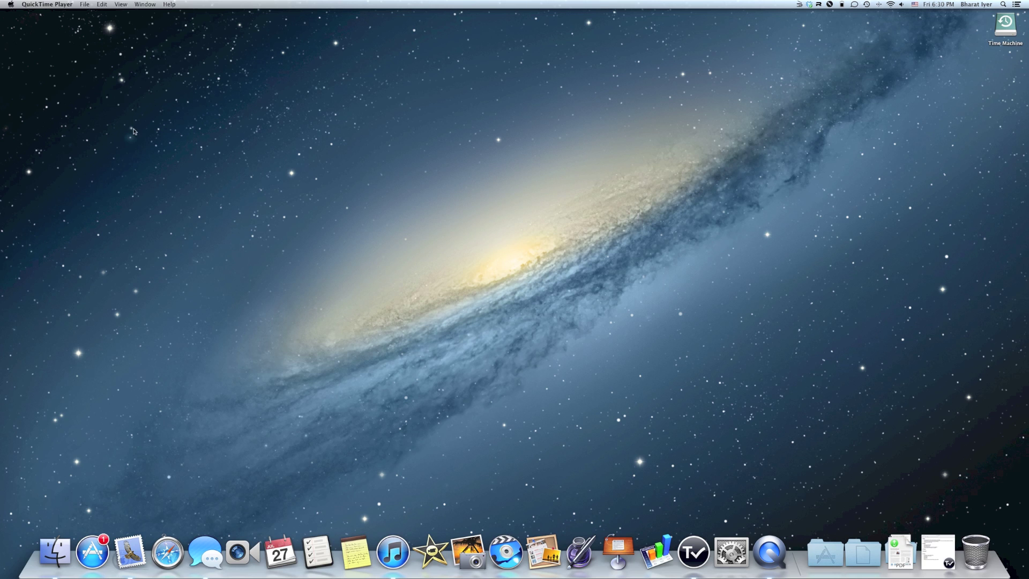
# Launch the App Store from the Dock, then close its window once the featured page loads
pyautogui.click(92, 549)
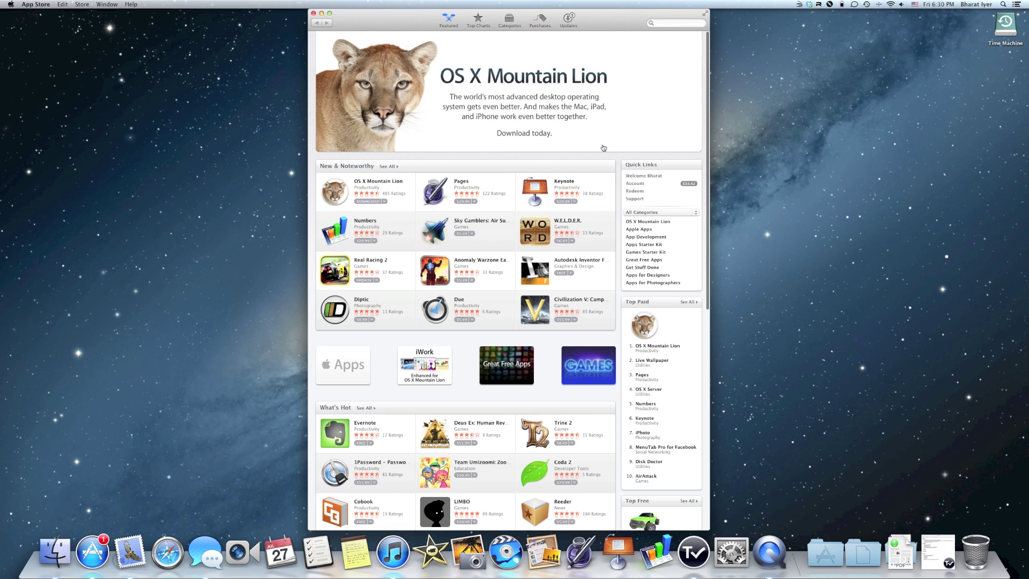
pyautogui.click(313, 14)
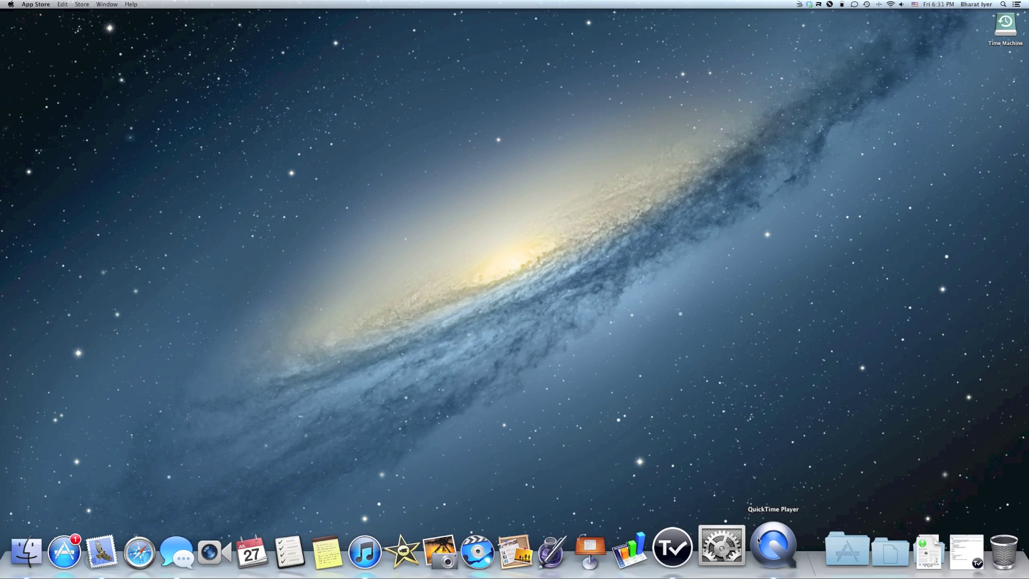
# Show the MagicPrefs pane's Drag, Pinch etc. gesture settings in System Preferences
pyautogui.click(730, 548)
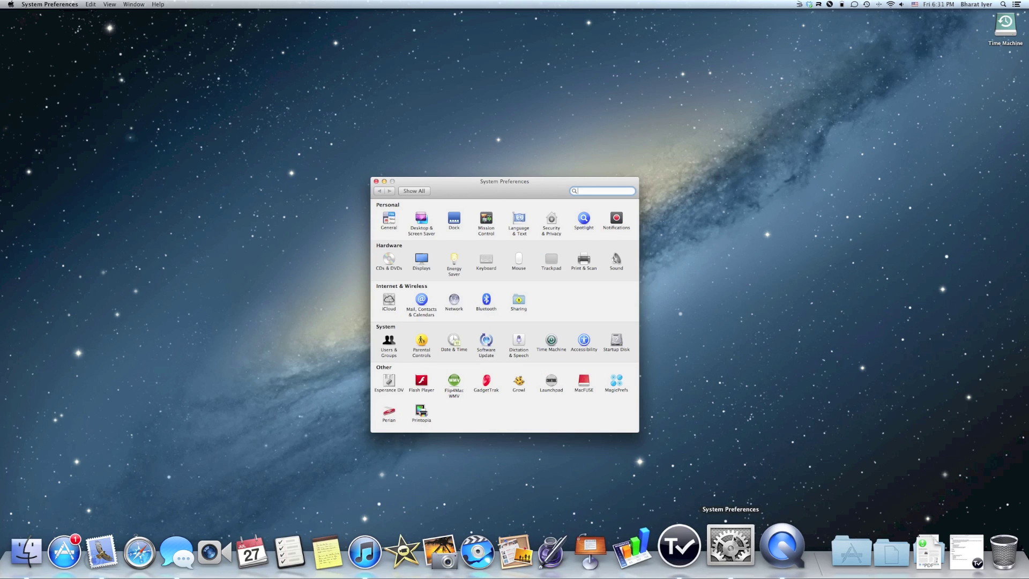
pyautogui.click(616, 383)
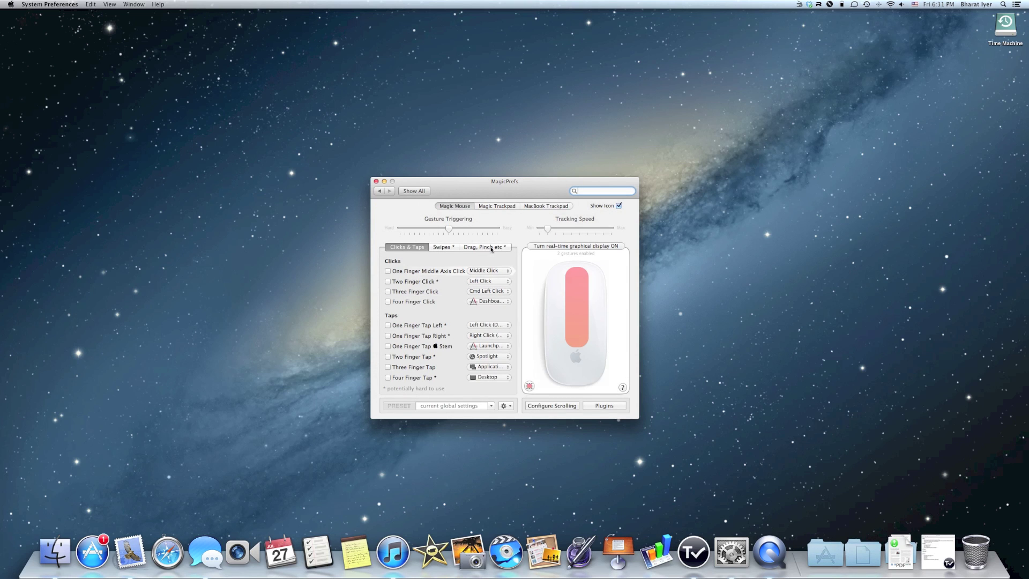
pyautogui.click(491, 249)
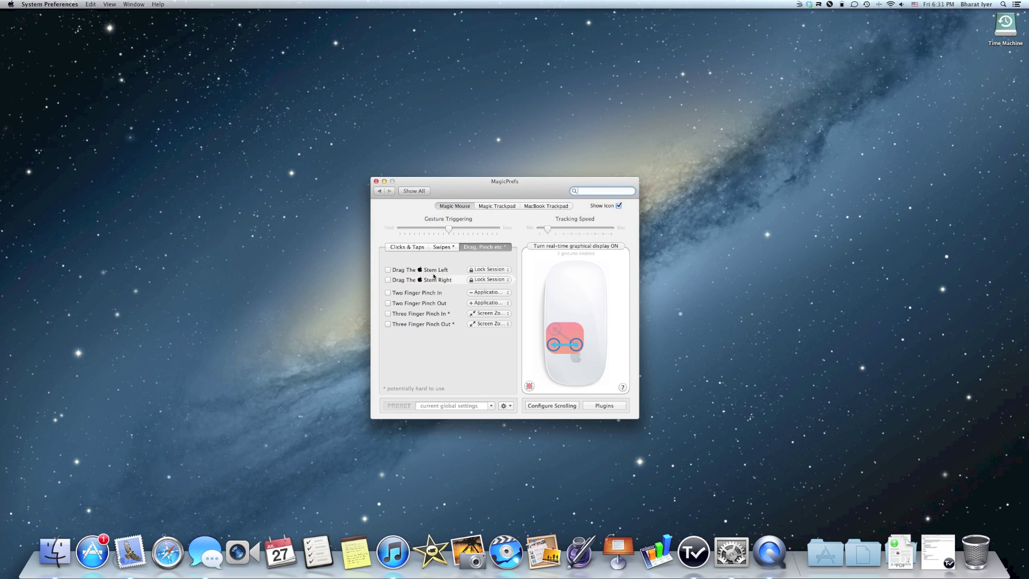
# Record a ^N custom keyboard action via Manage Keyboard Actions from the stem-left drag popup
pyautogui.click(507, 272)
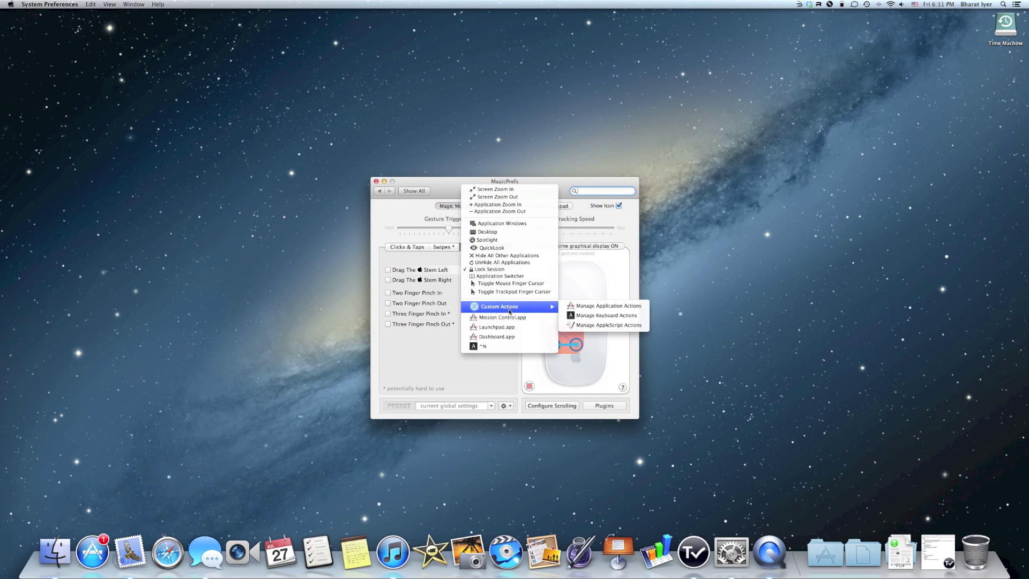
pyautogui.moveTo(500, 306)
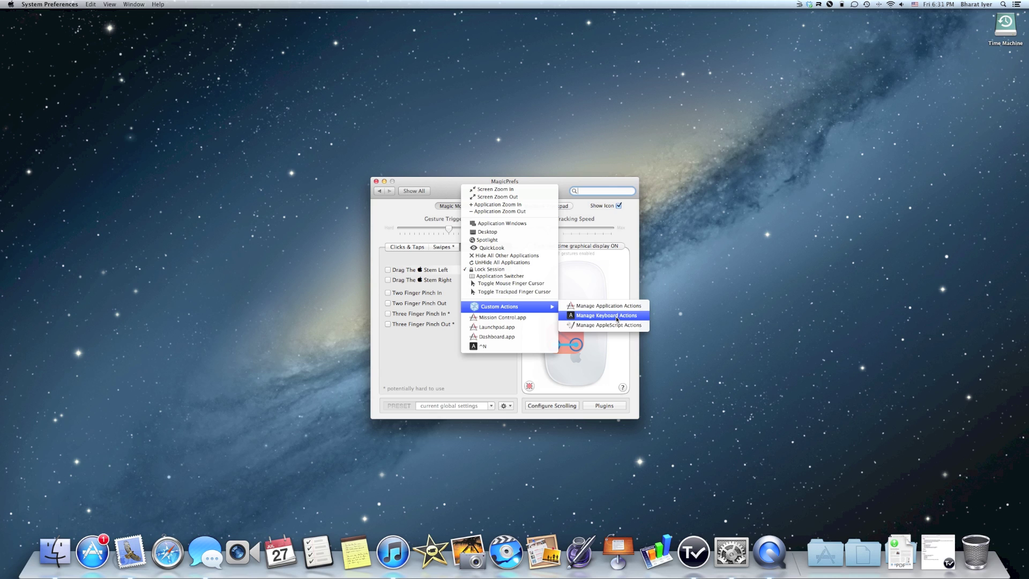
pyautogui.click(617, 318)
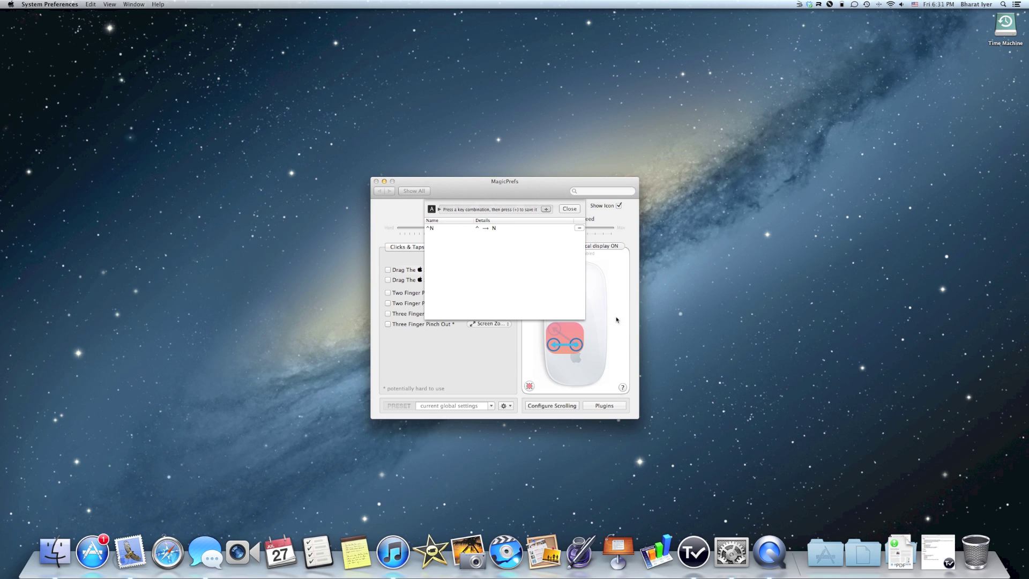
pyautogui.press('ctrl')
pyautogui.write('^')
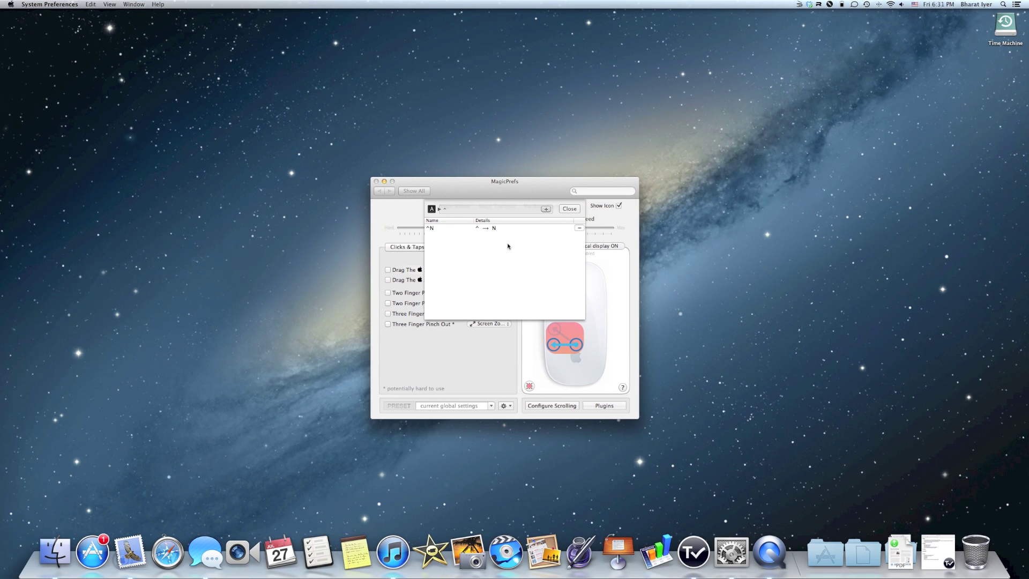
pyautogui.click(508, 229)
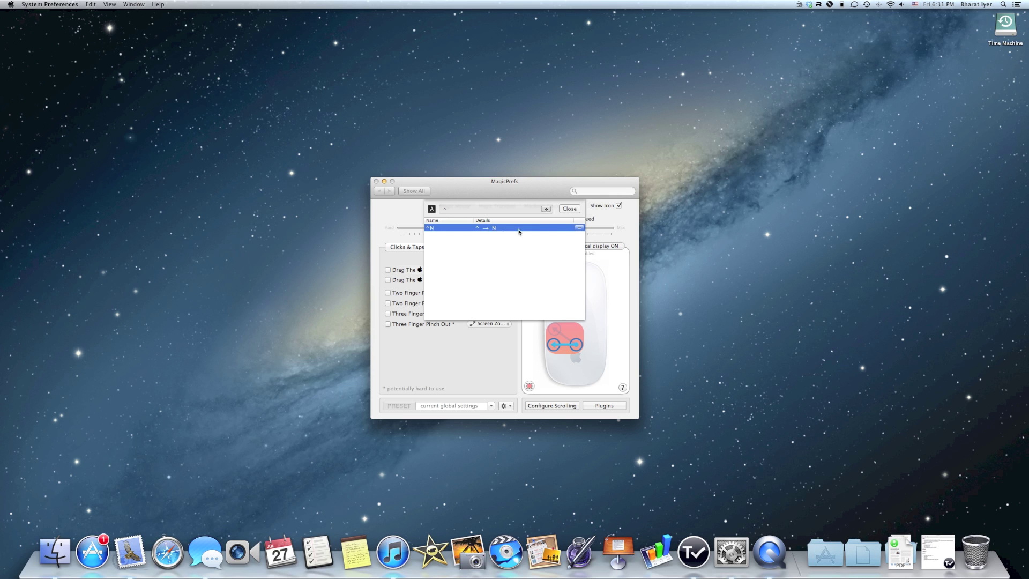
pyautogui.click(569, 208)
# Assign the ^N action to both the Stem Left and Stem Right drag gestures
pyautogui.click(502, 270)
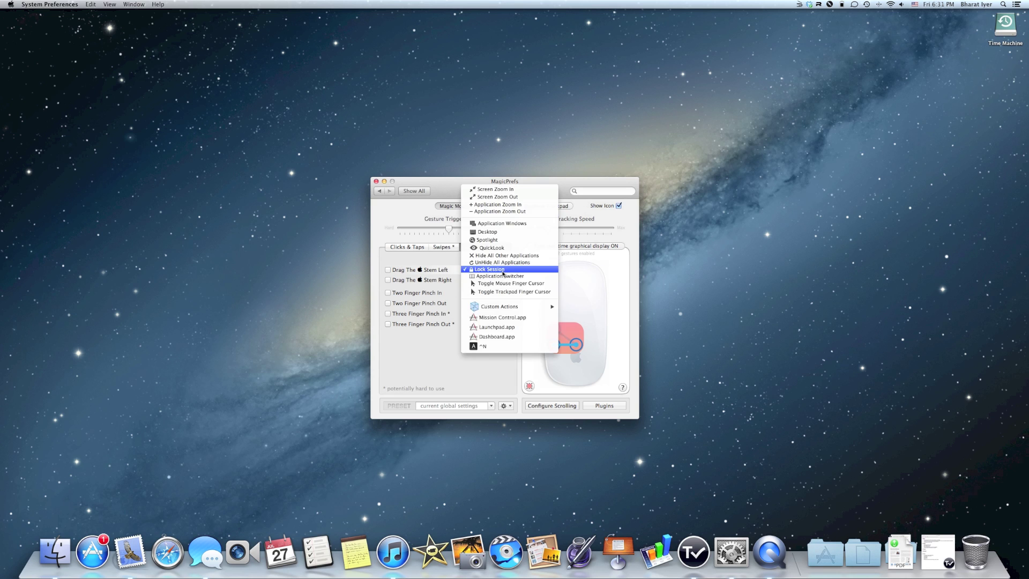
pyautogui.click(523, 347)
pyautogui.click(503, 279)
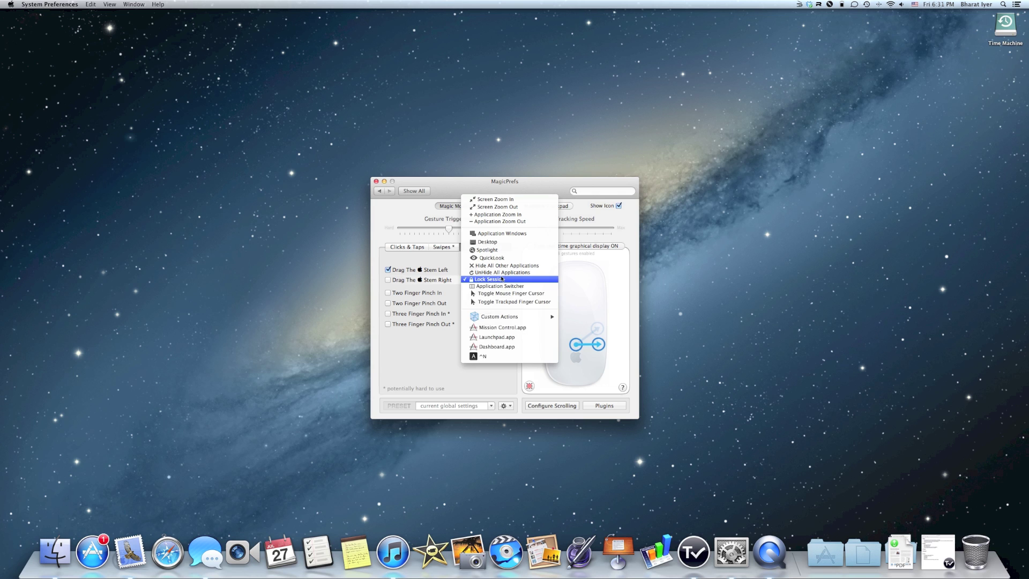
pyautogui.click(501, 359)
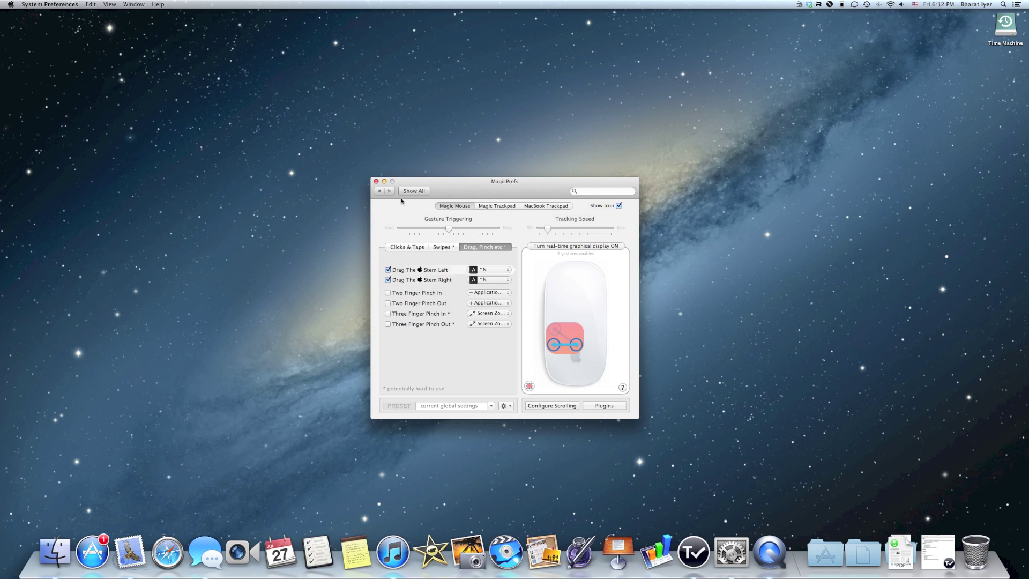
# Review Keyboard Shortcuts > Mission Control, confirming Show Notification Center is ^N
pyautogui.click(380, 191)
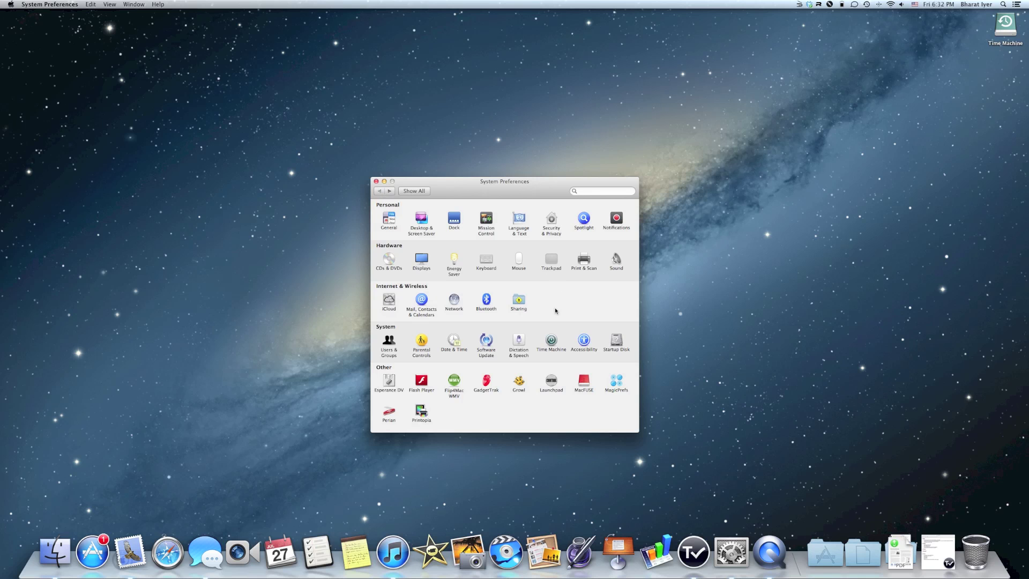
pyautogui.click(491, 260)
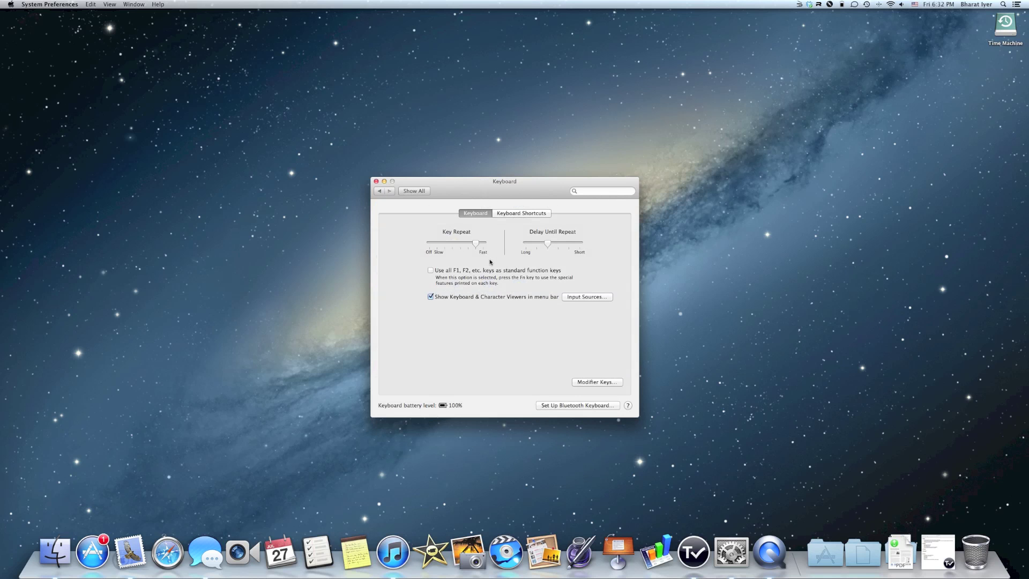
pyautogui.click(519, 214)
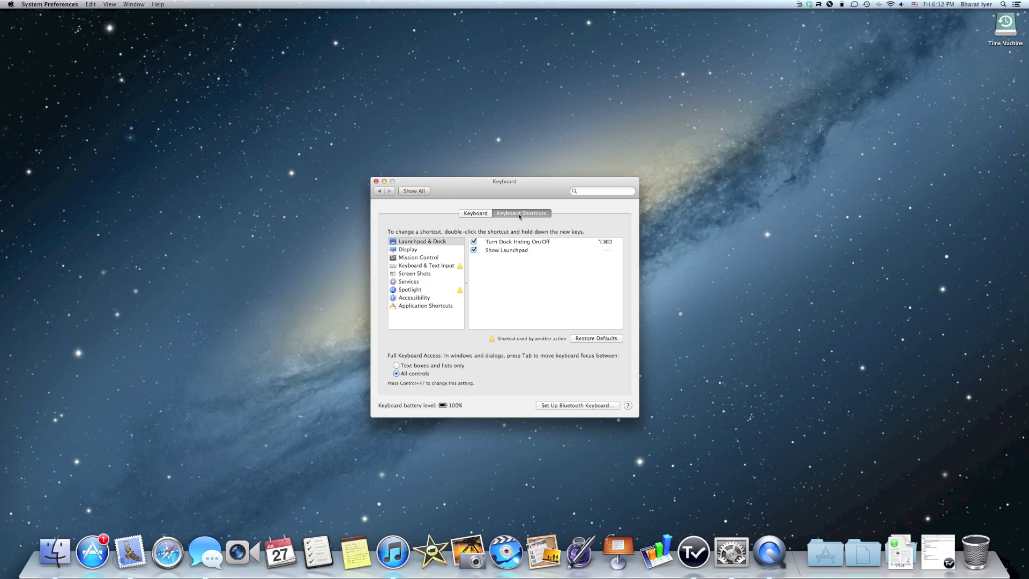
pyautogui.click(434, 260)
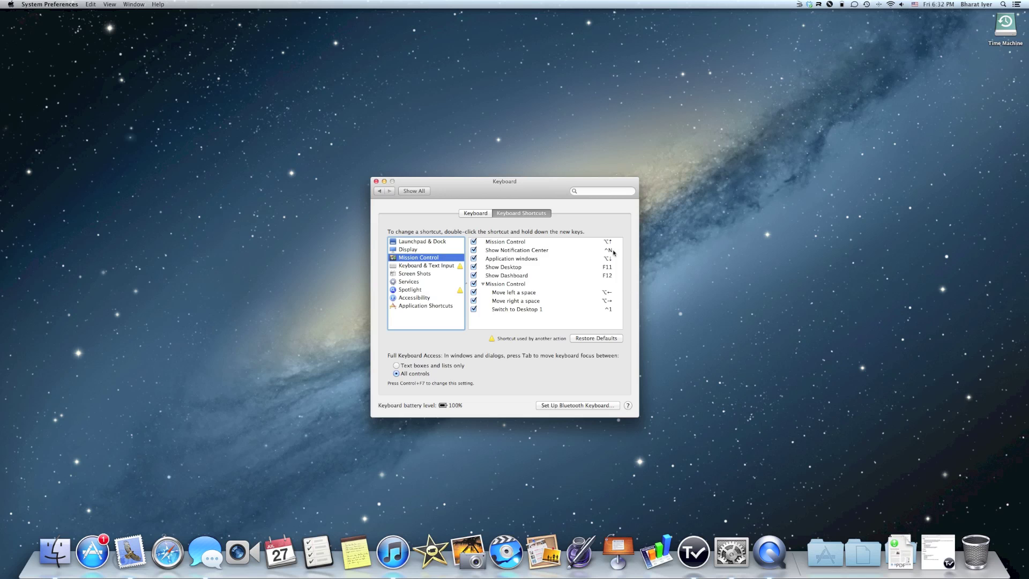
# Check the Launchpad & Dock shortcuts and general keyboard settings, then return to all panes
pyautogui.click(380, 192)
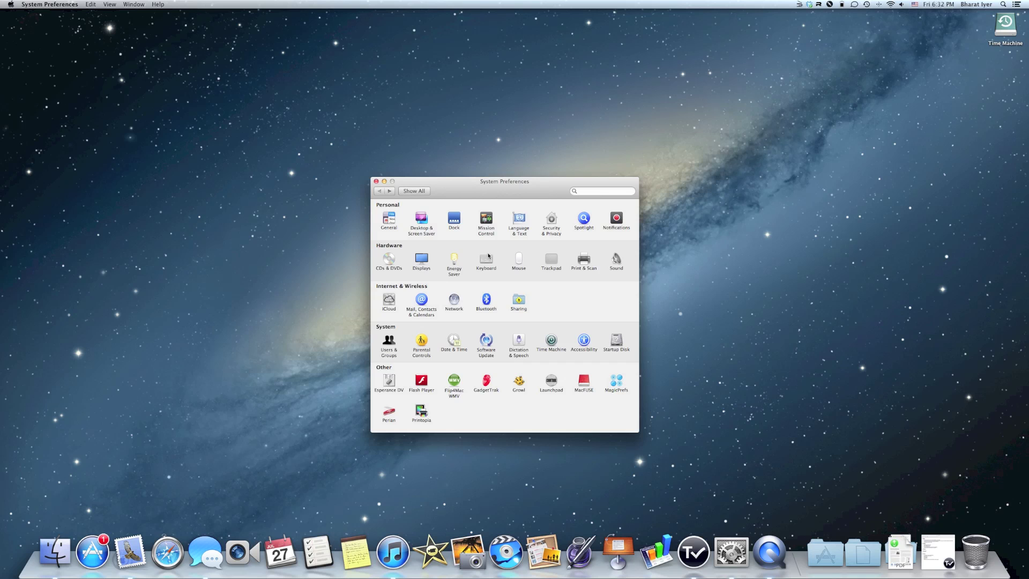
pyautogui.click(485, 259)
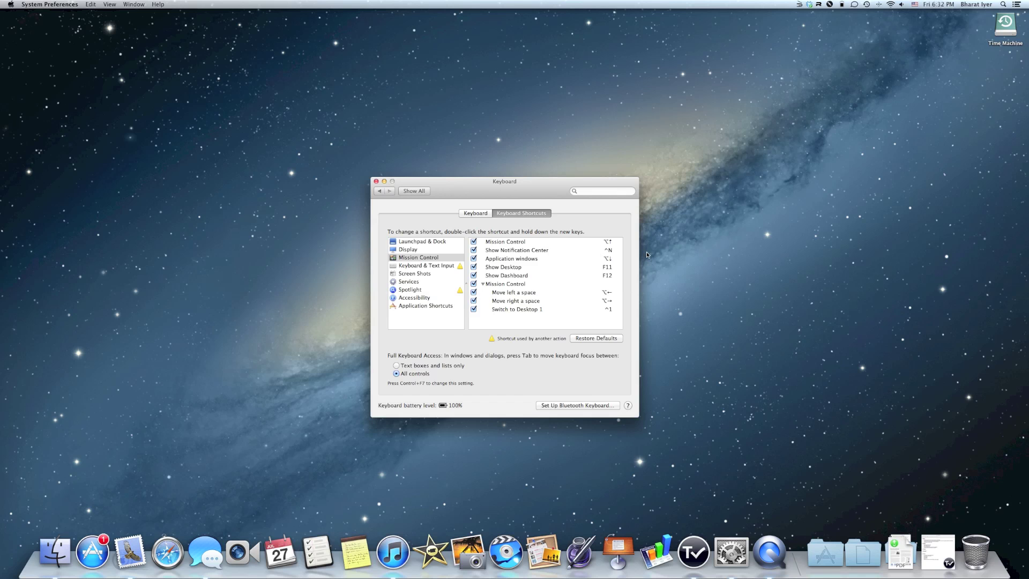
pyautogui.click(428, 243)
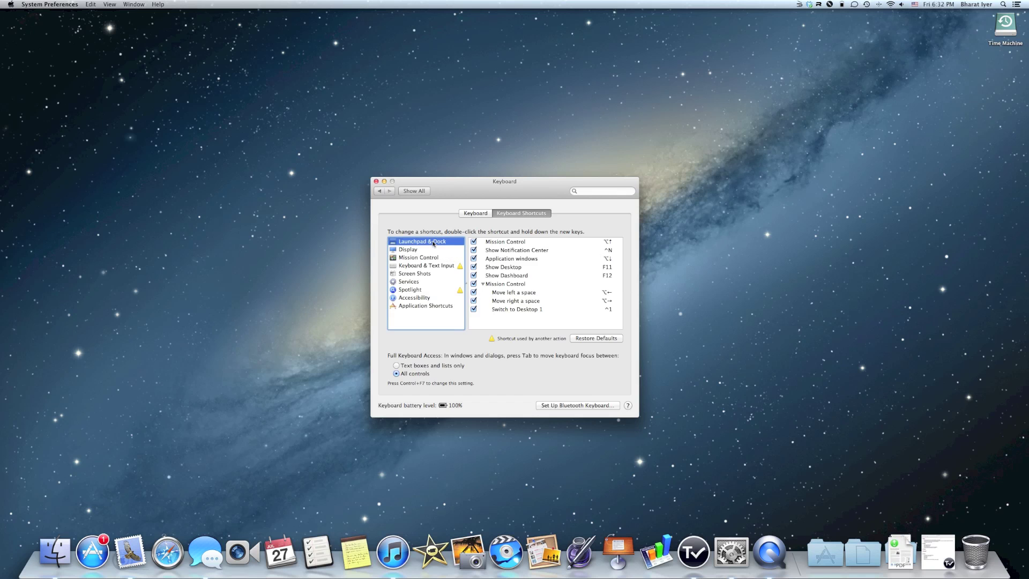
pyautogui.click(476, 213)
pyautogui.click(384, 194)
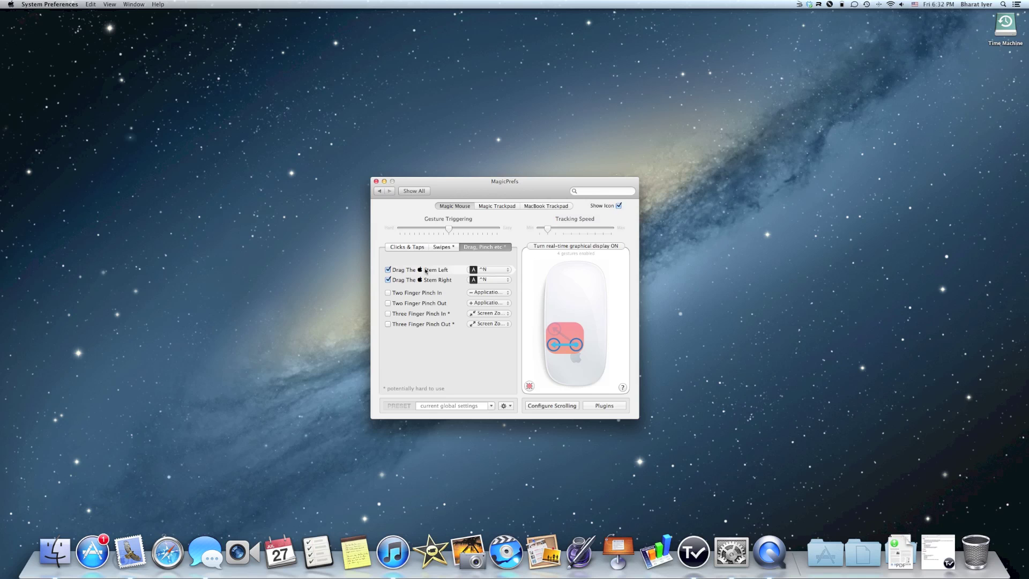
pyautogui.click(379, 191)
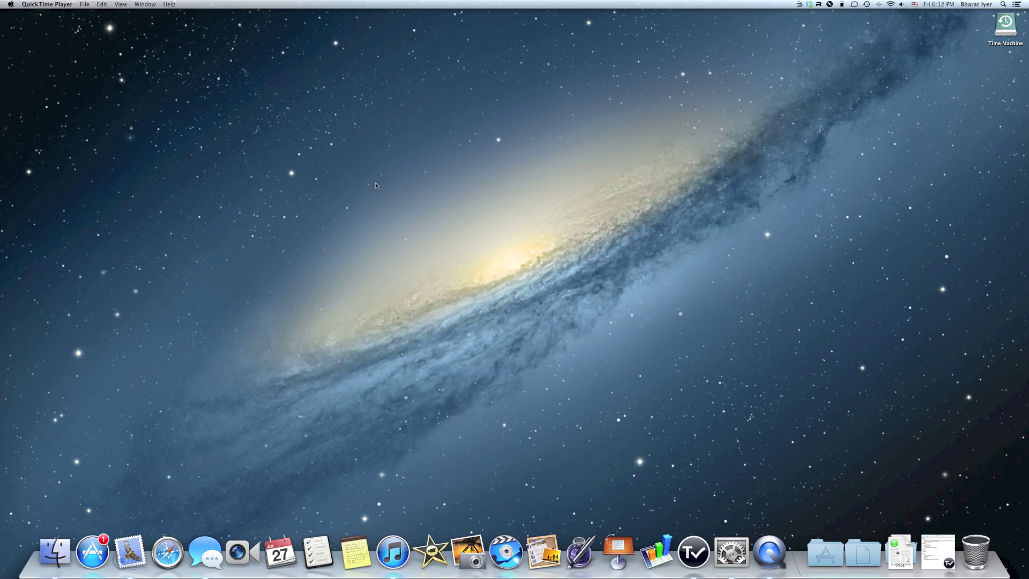
pyautogui.click(553, 243)
pyautogui.hscroll(3, 560, 226)
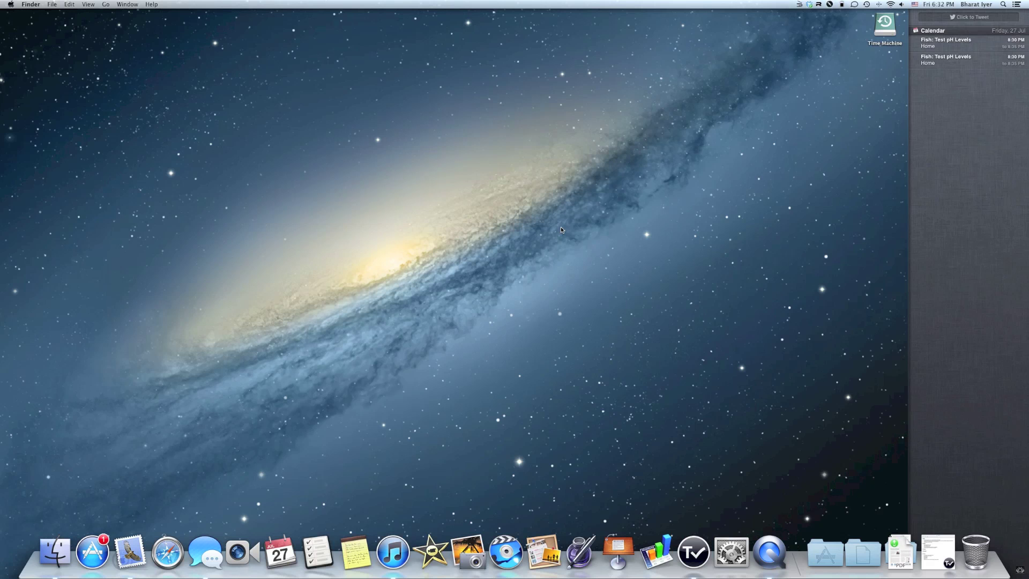
pyautogui.hscroll(-3, 560, 225)
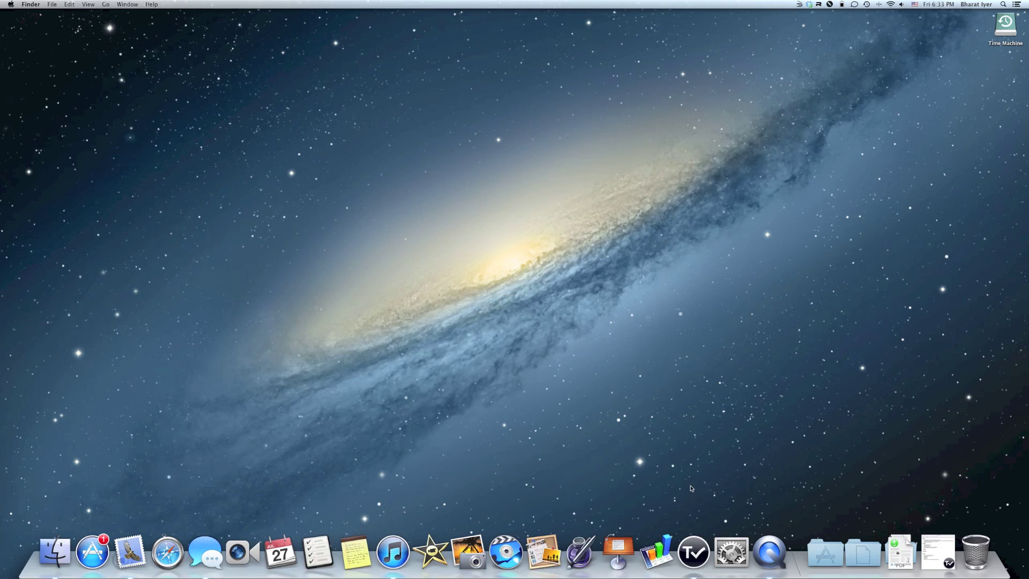
# Map Three Finger Swipe Up to Launchpad.app in MagicPrefs' Swipes settings, then leave the pane
pyautogui.click(728, 540)
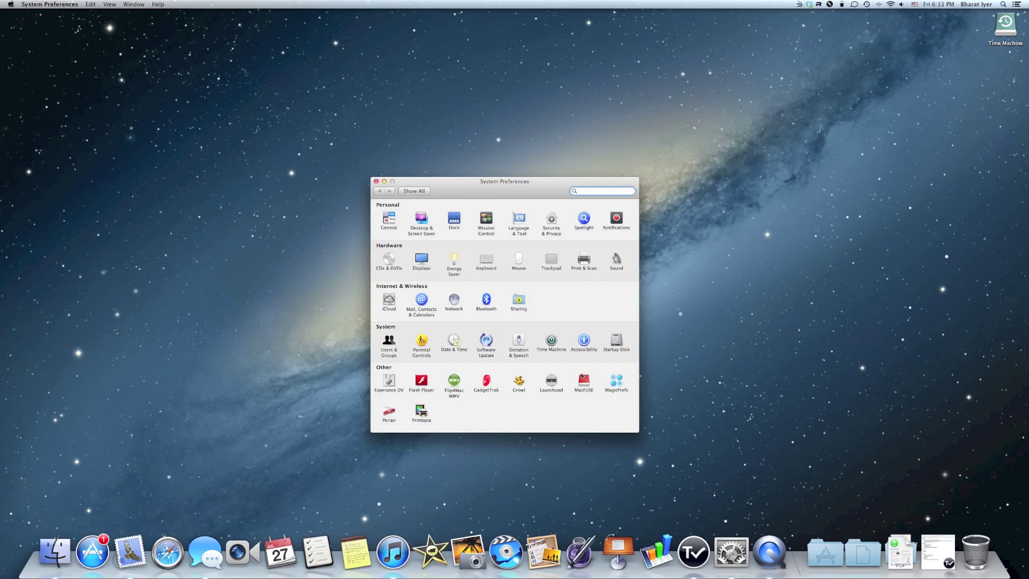
pyautogui.click(617, 381)
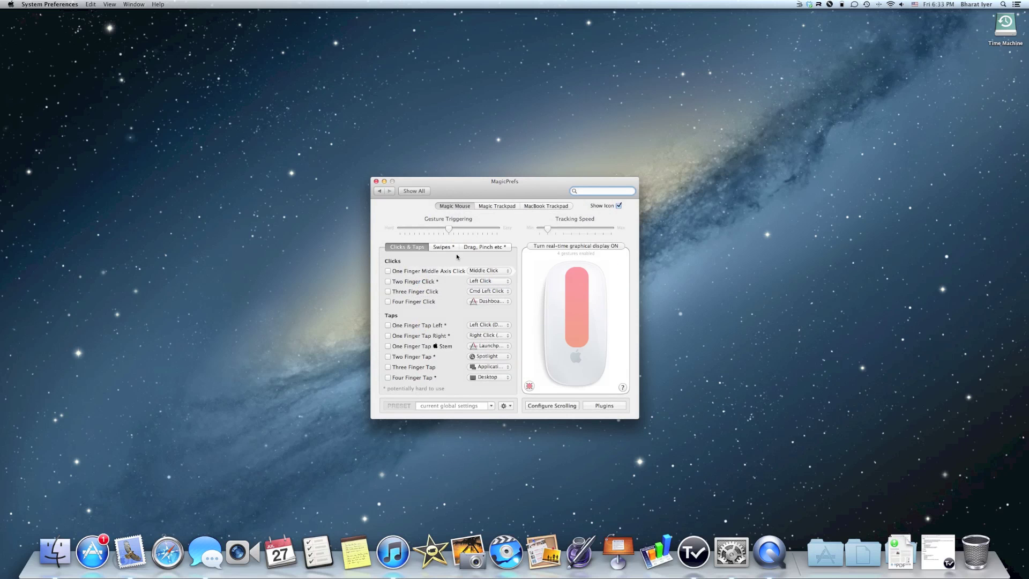
pyautogui.click(443, 250)
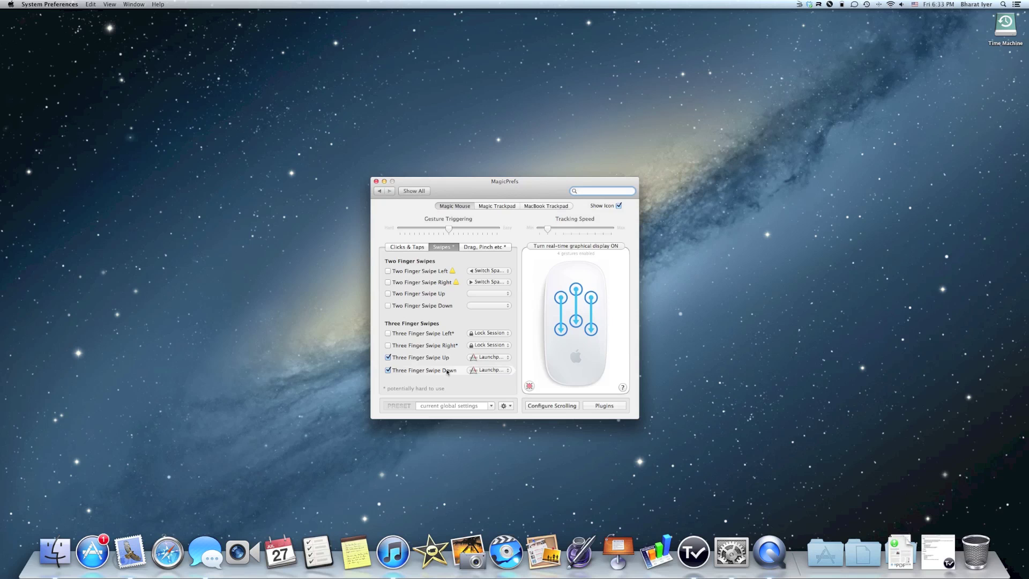
pyautogui.click(506, 358)
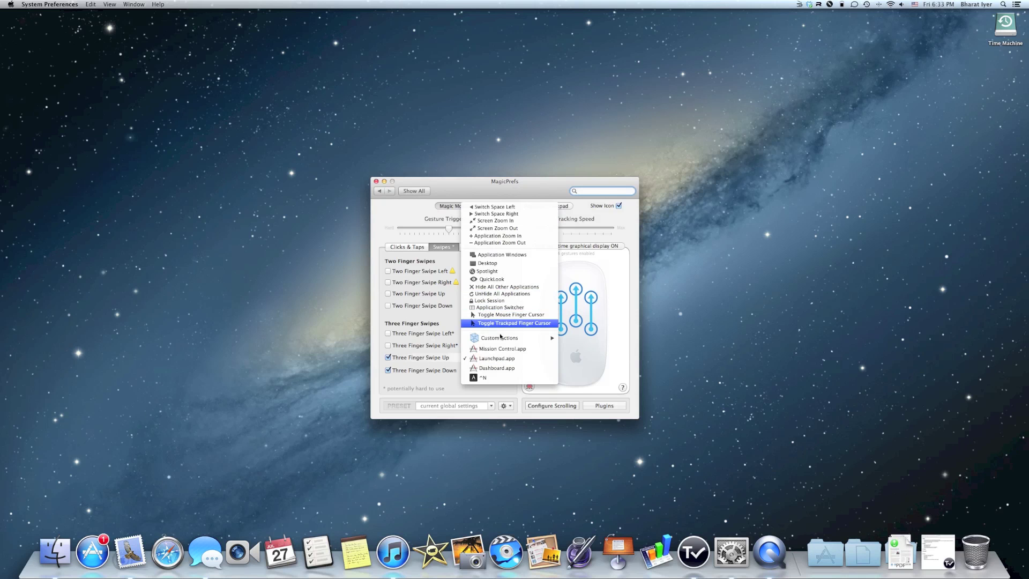
pyautogui.click(500, 358)
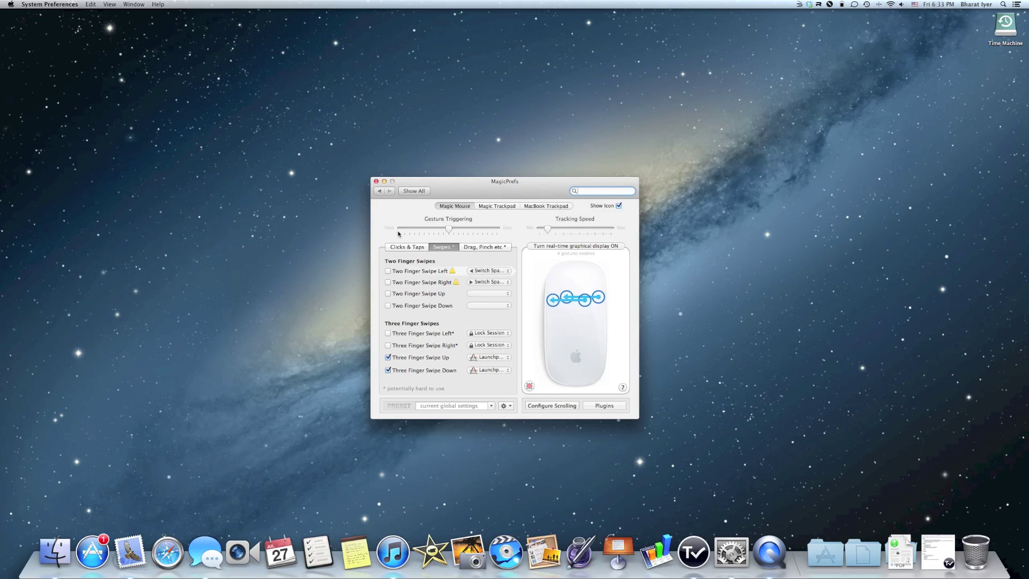
pyautogui.click(378, 192)
# Quit System Preferences, then open Launchpad and dismiss it again to return to the desktop
pyautogui.press('super+q')
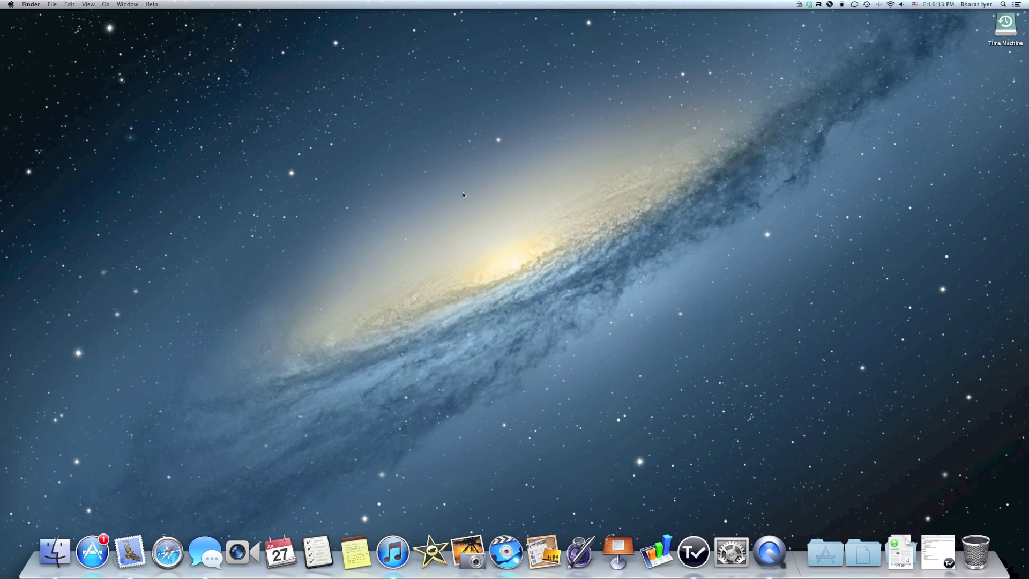
pyautogui.press('F4')
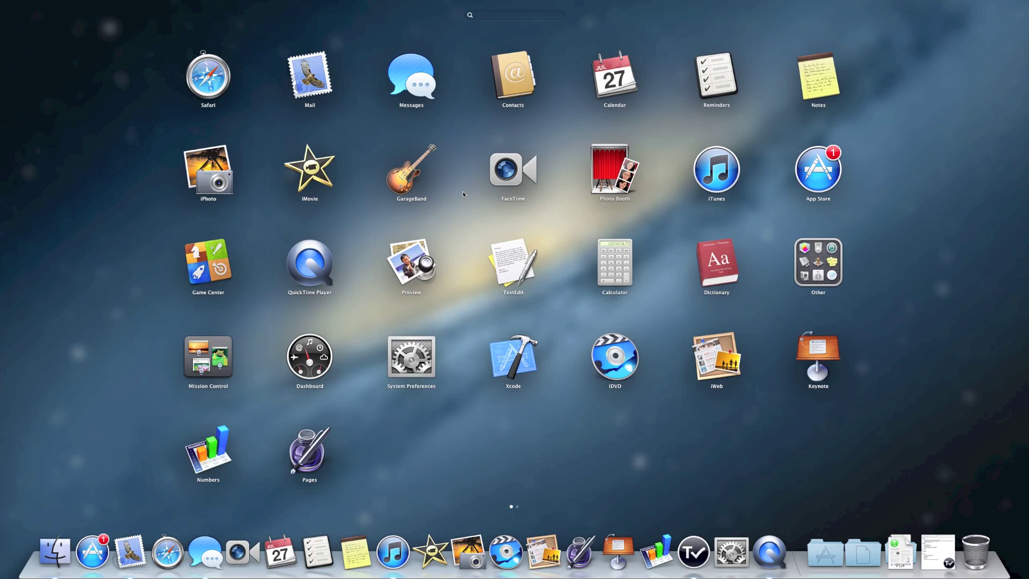
pyautogui.press('F4')
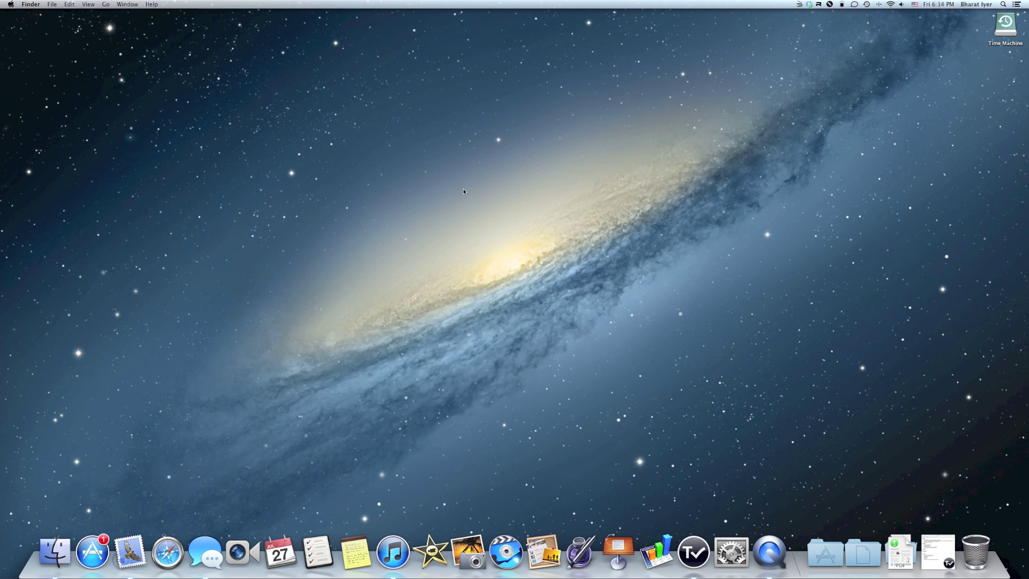
pyautogui.hscroll(5, 463, 189)
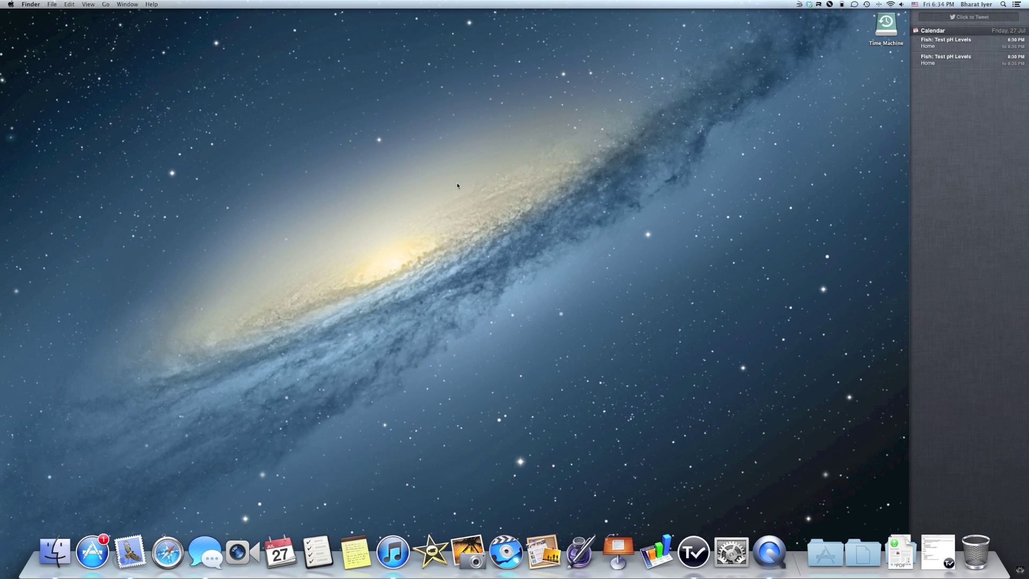
pyautogui.click(457, 183)
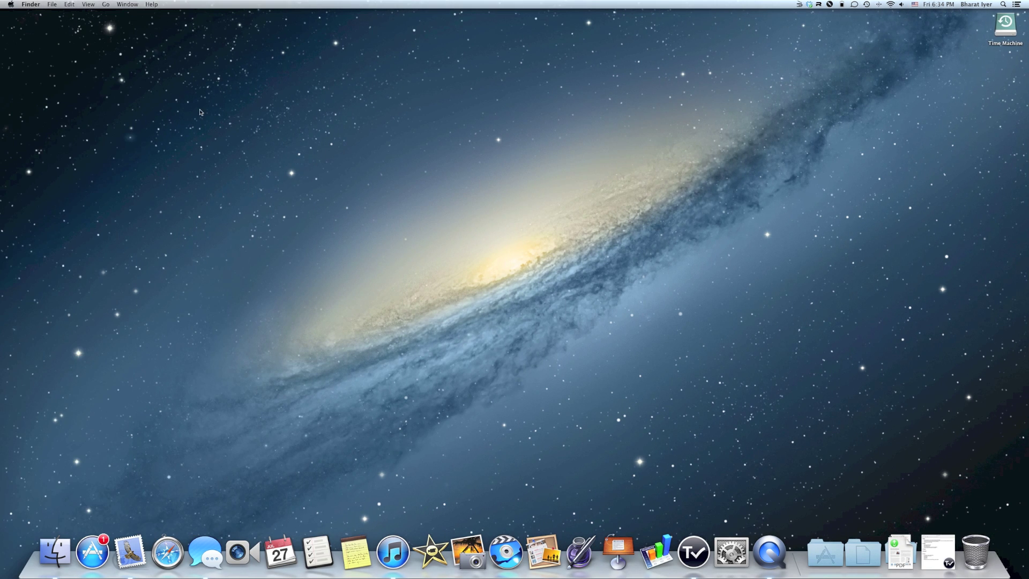